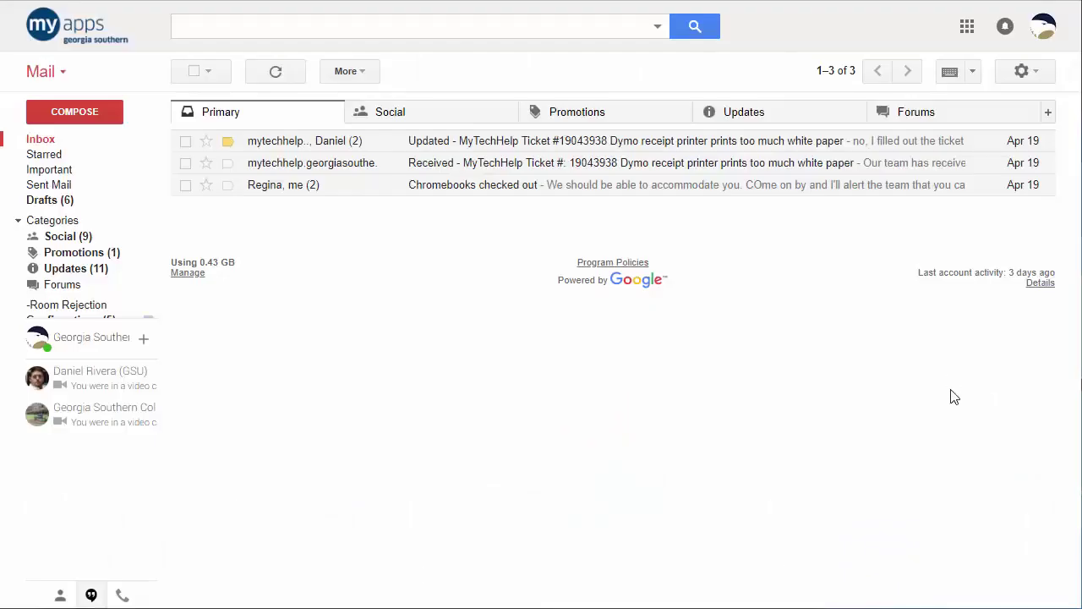
# Enable the Canned Responses (Templates) and Preview Pane labs in the mail settings and save the changes.
pyautogui.click(1041, 74)
pyautogui.click(964, 216)
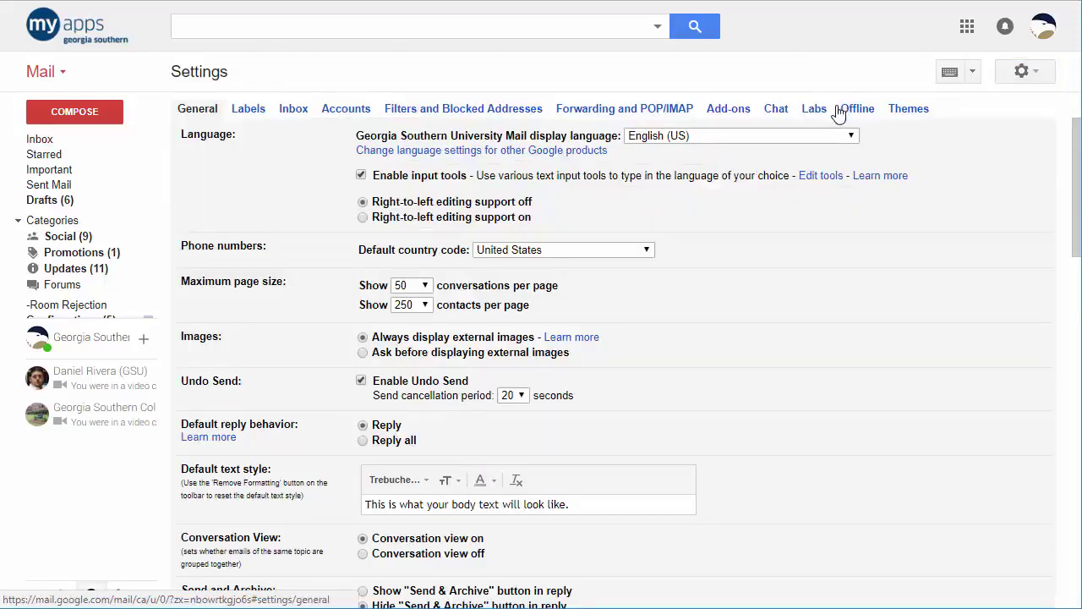
pyautogui.click(810, 110)
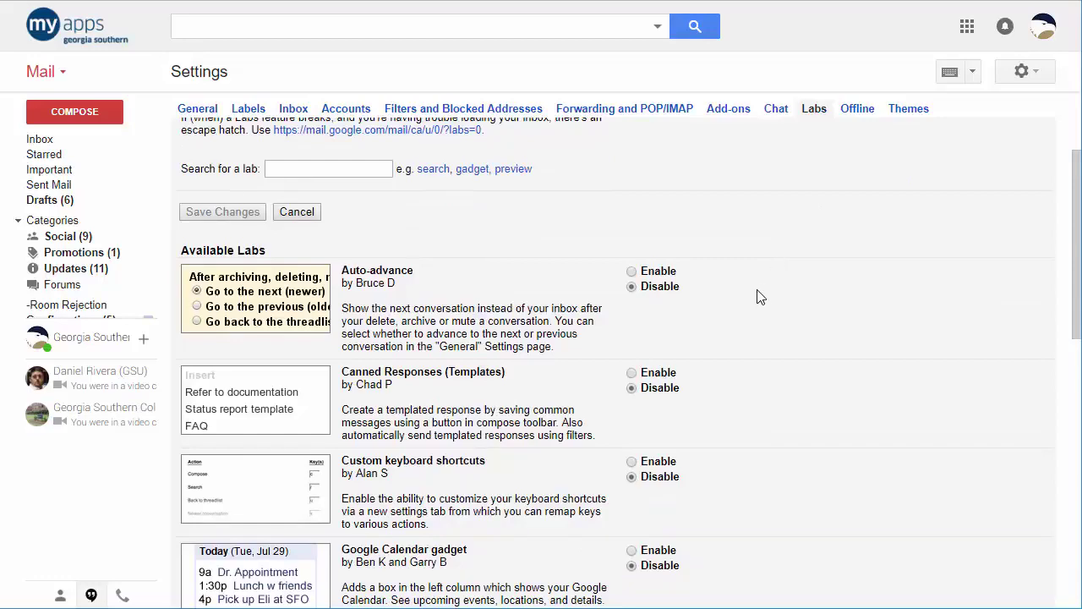
pyautogui.scroll(-3, 758, 297)
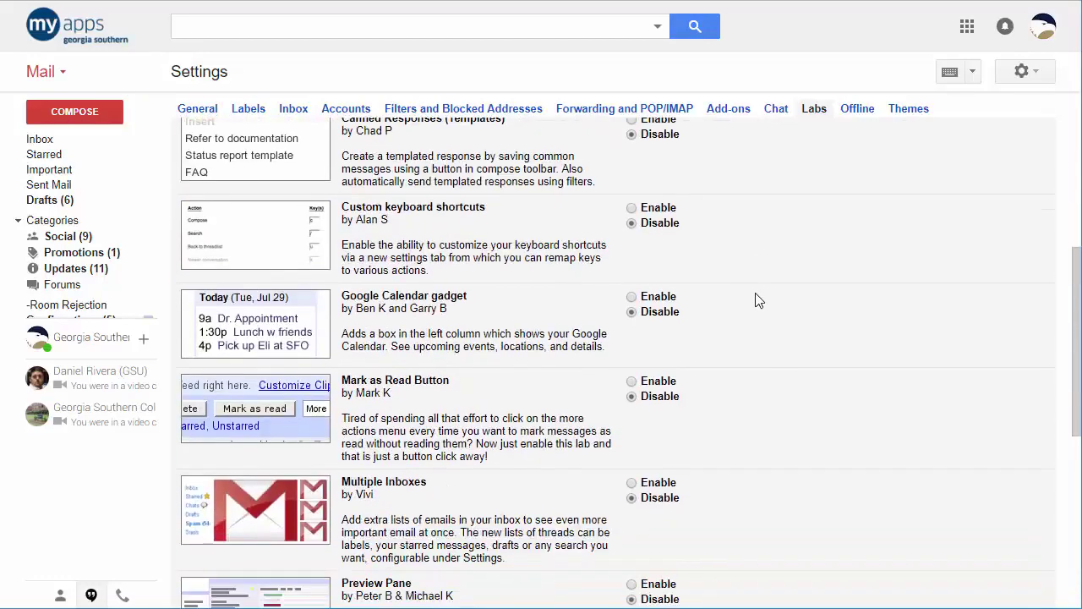
pyautogui.scroll(-4, 754, 292)
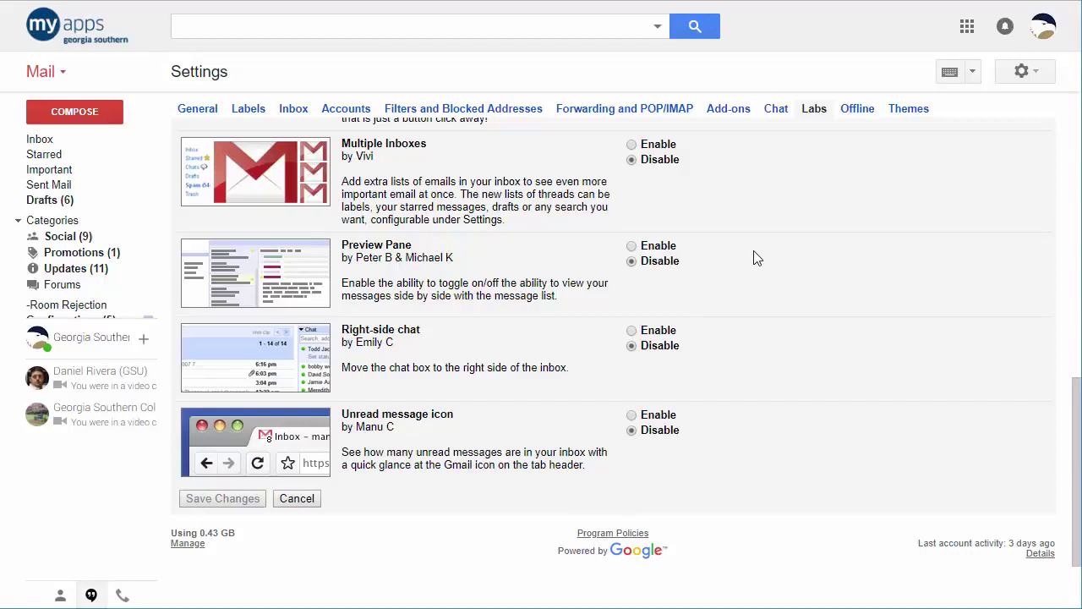
pyautogui.scroll(1, 756, 258)
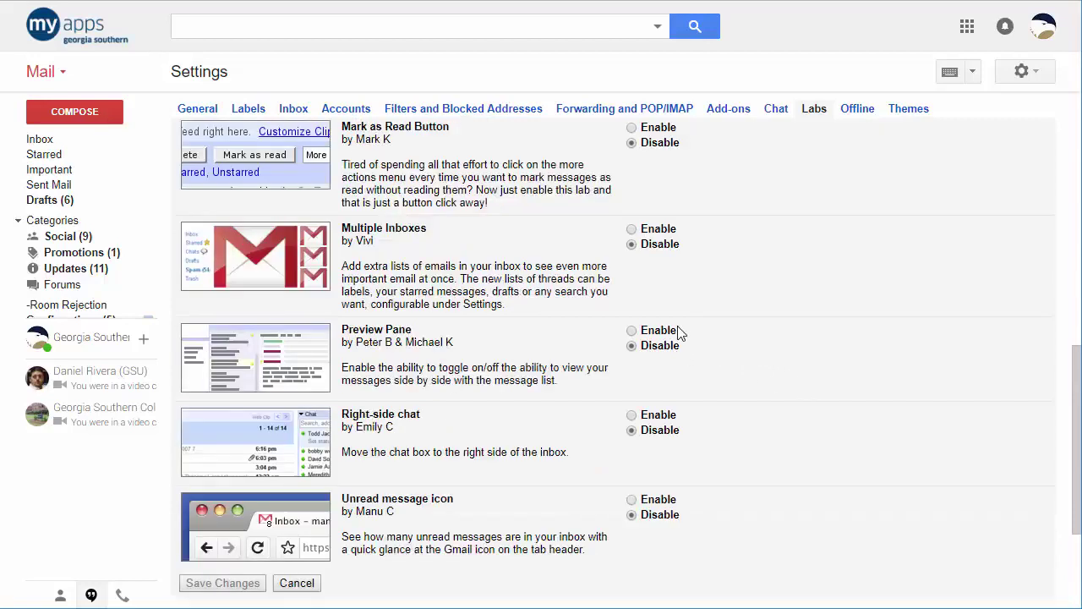
pyautogui.click(630, 330)
pyautogui.scroll(10, 631, 459)
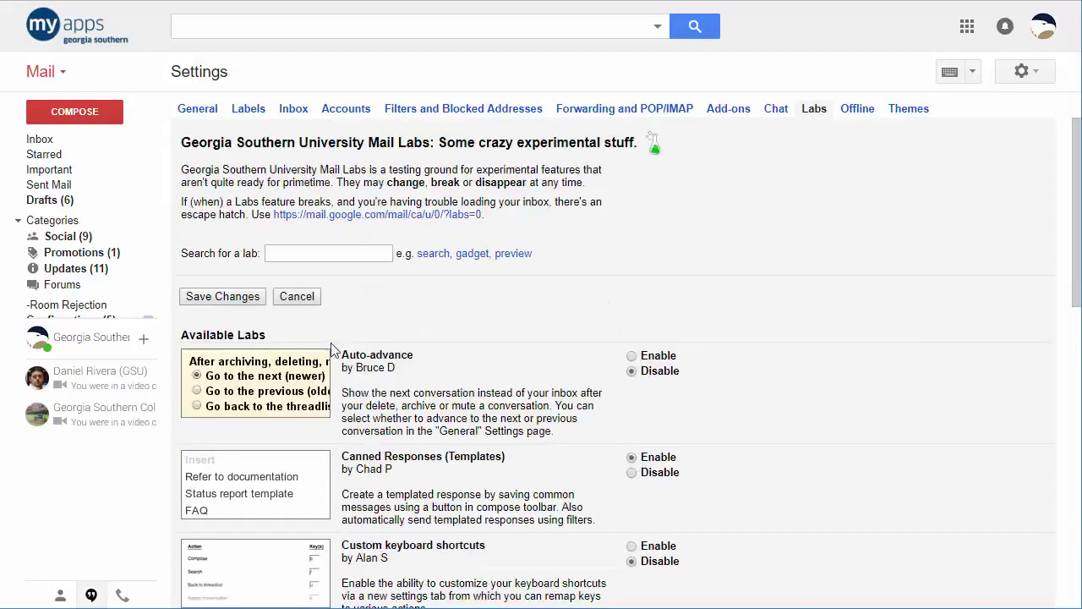
pyautogui.click(225, 298)
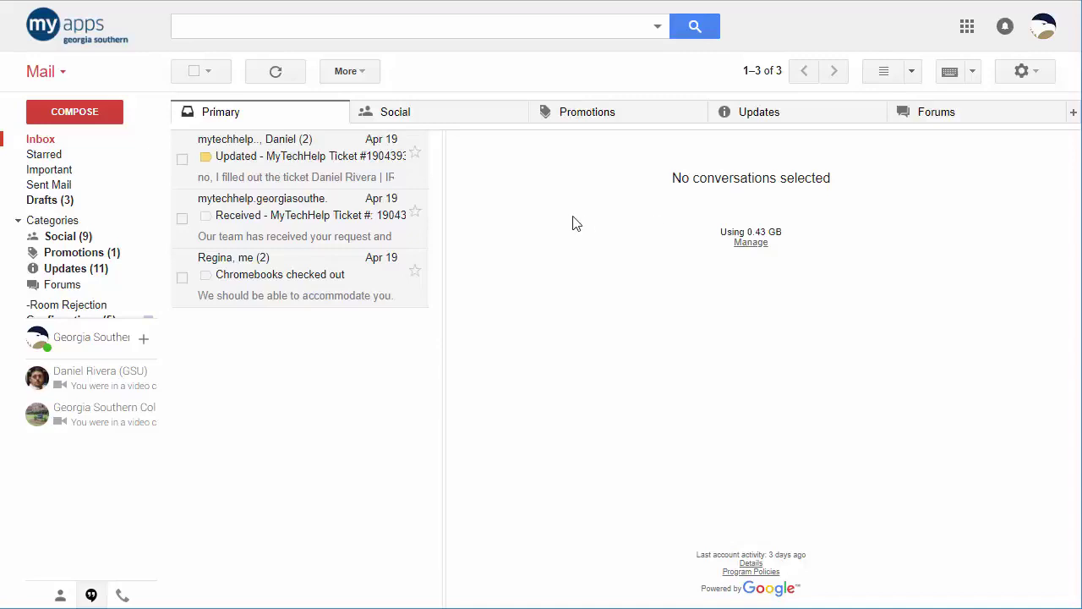
# Look through the Social, Promotions and Updates categories, previewing the Apr 17 and Apr 11 G Suite alerts, and return to Primary.
pyautogui.click(406, 116)
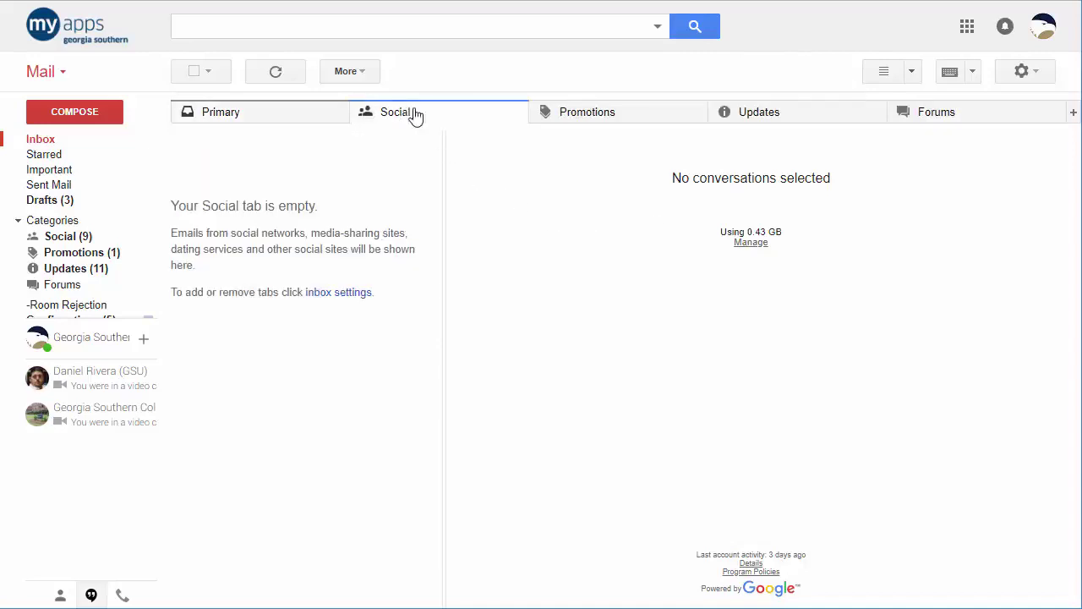
pyautogui.click(635, 121)
pyautogui.click(758, 125)
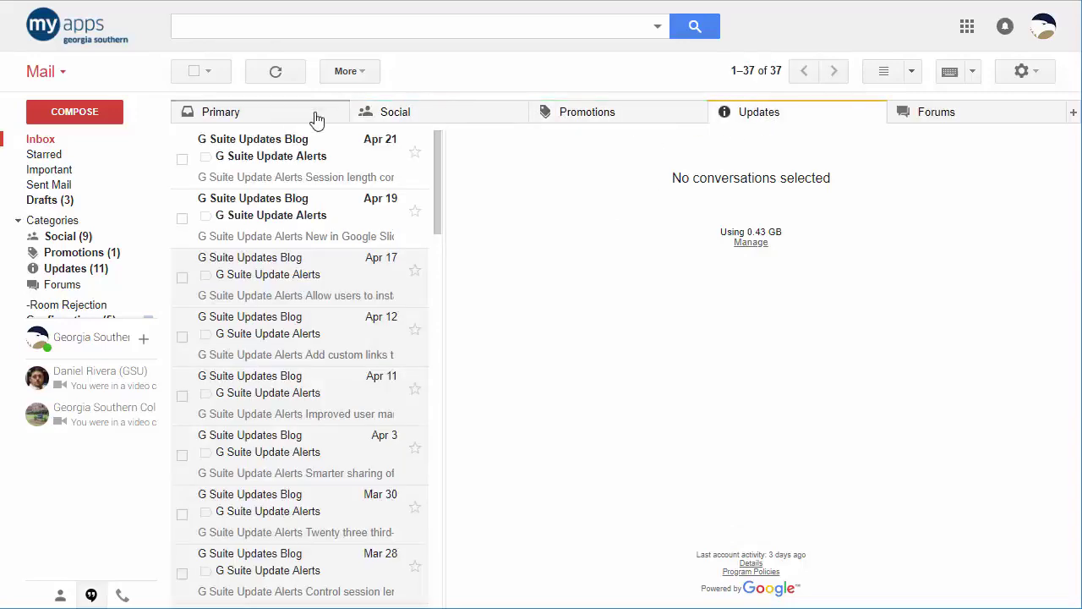
pyautogui.click(333, 297)
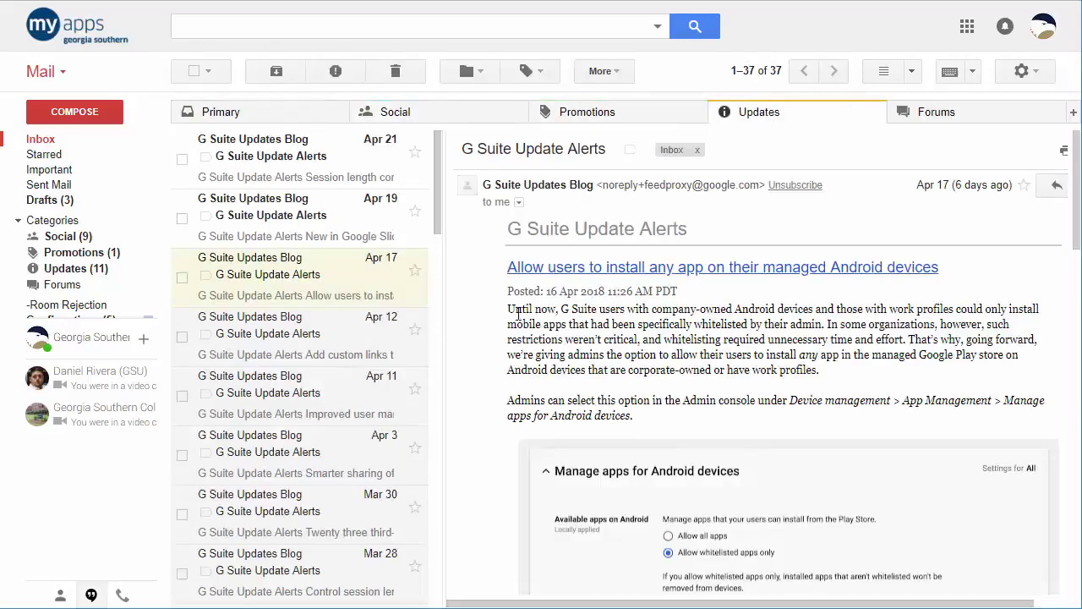
pyautogui.click(322, 412)
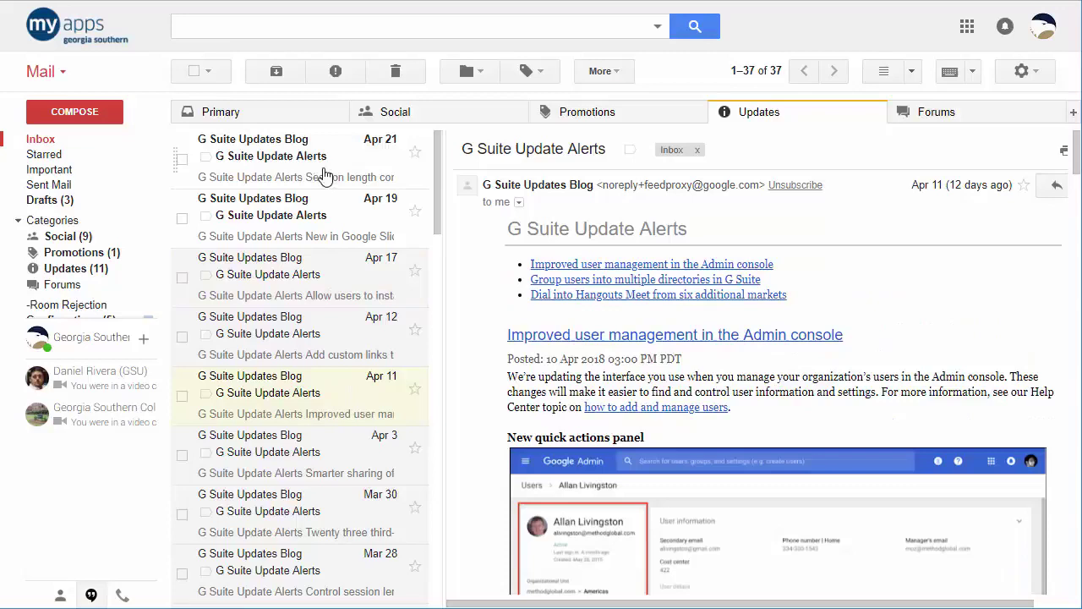
pyautogui.click(221, 111)
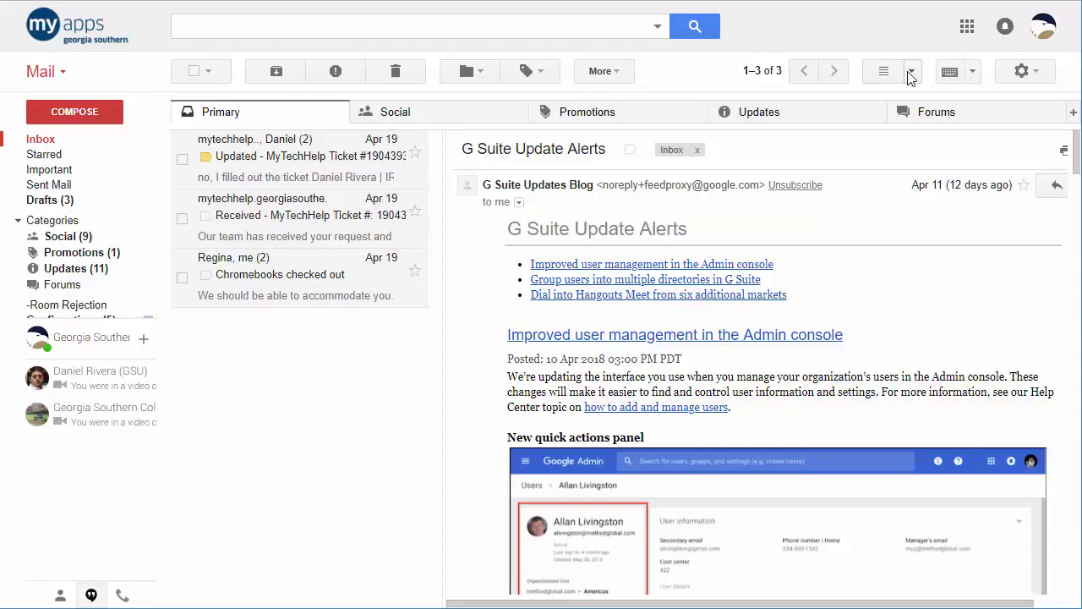
# Try the No Split, Vertical Split and Horizontal Split layouts on the Primary inbox.
pyautogui.click(912, 75)
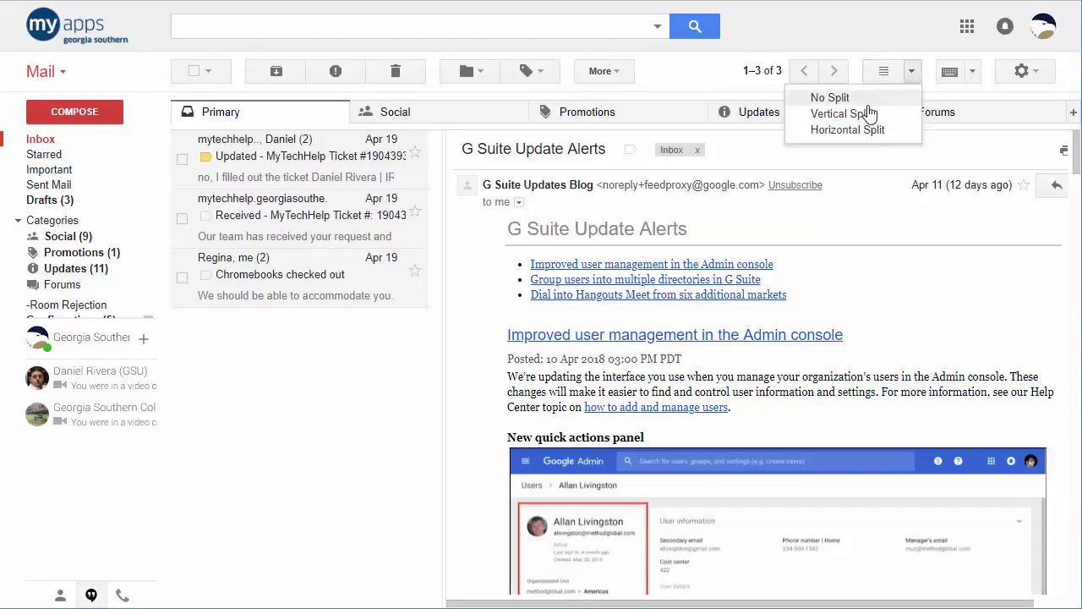
pyautogui.click(824, 98)
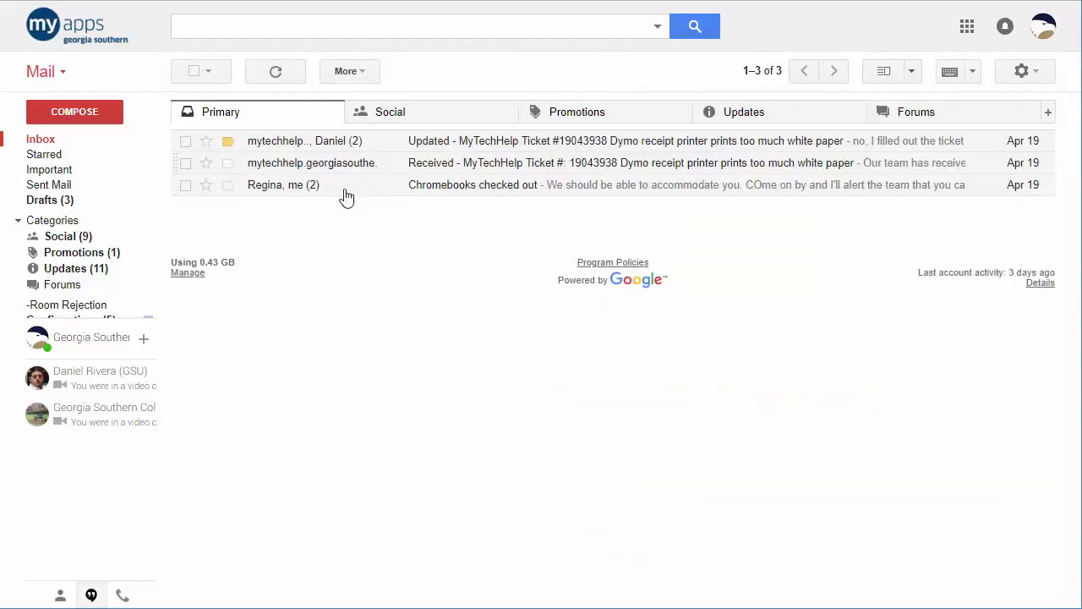
pyautogui.click(912, 71)
pyautogui.click(858, 114)
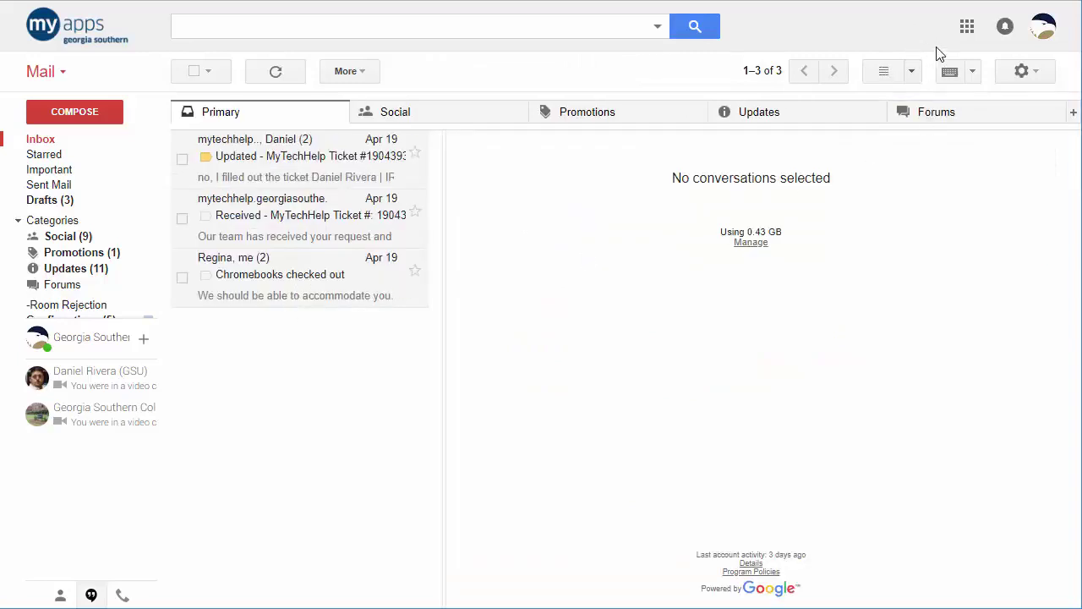
pyautogui.click(911, 74)
pyautogui.click(834, 135)
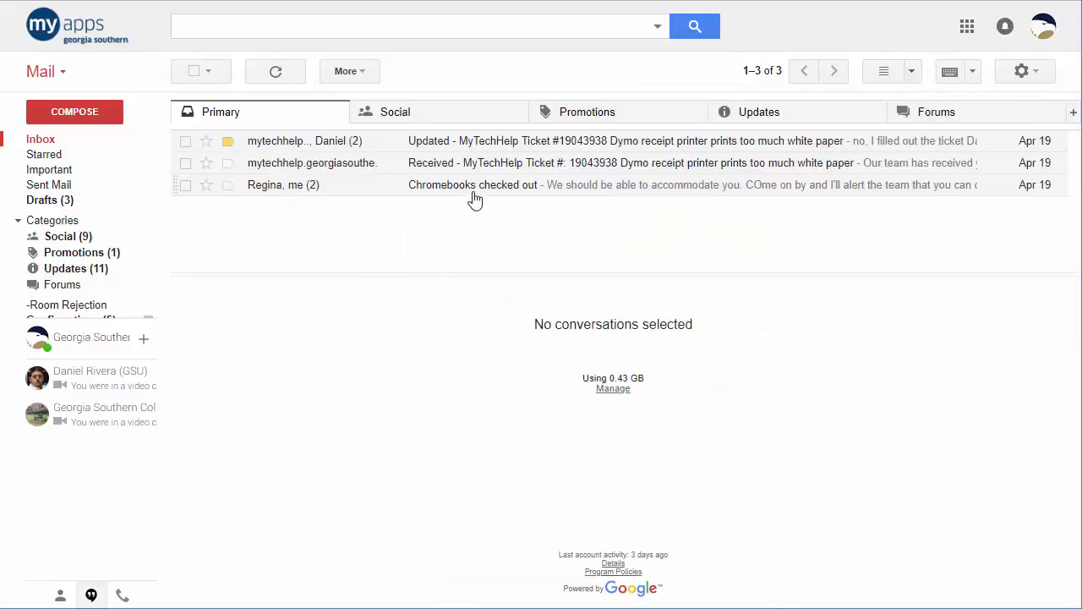
pyautogui.click(482, 163)
# Set the inbox to Vertical Split and preview the "Chromebooks checked out" email and the "Received" MyTechHelp ticket email.
pyautogui.click(911, 71)
pyautogui.click(845, 113)
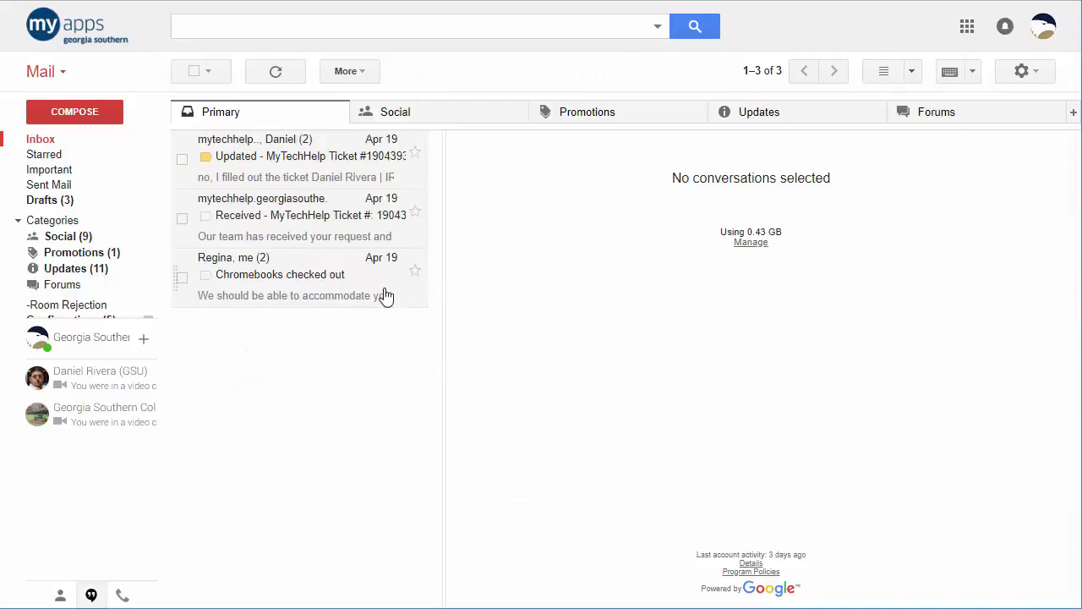
pyautogui.click(262, 269)
pyautogui.click(345, 224)
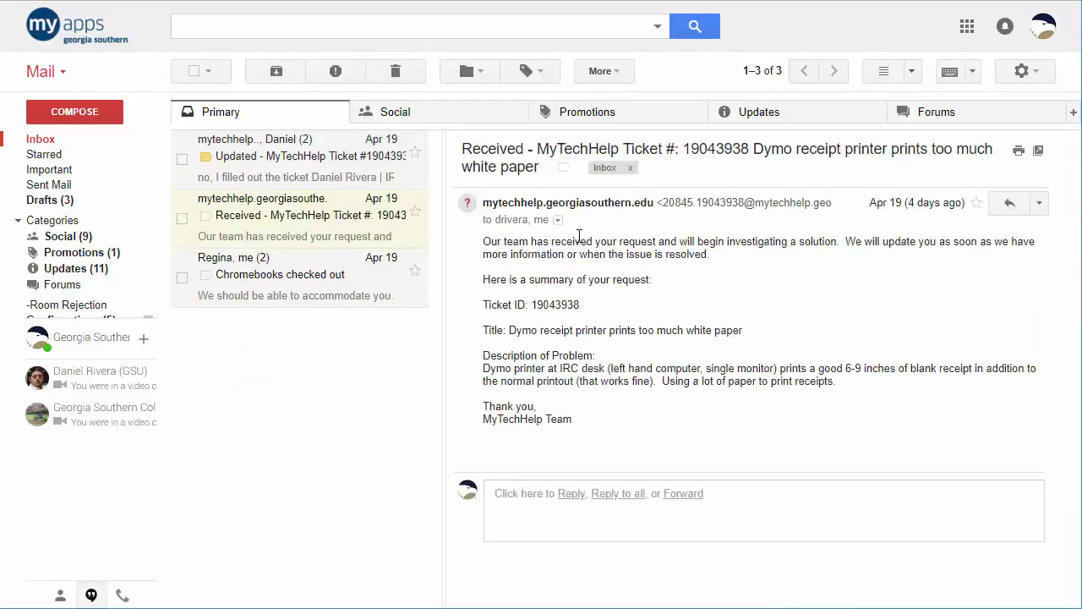
# Compose a new message with subject "Lab calendars" and body "Hello thank you for your inquiry on our labs, you can see our availability here".
pyautogui.press('c')
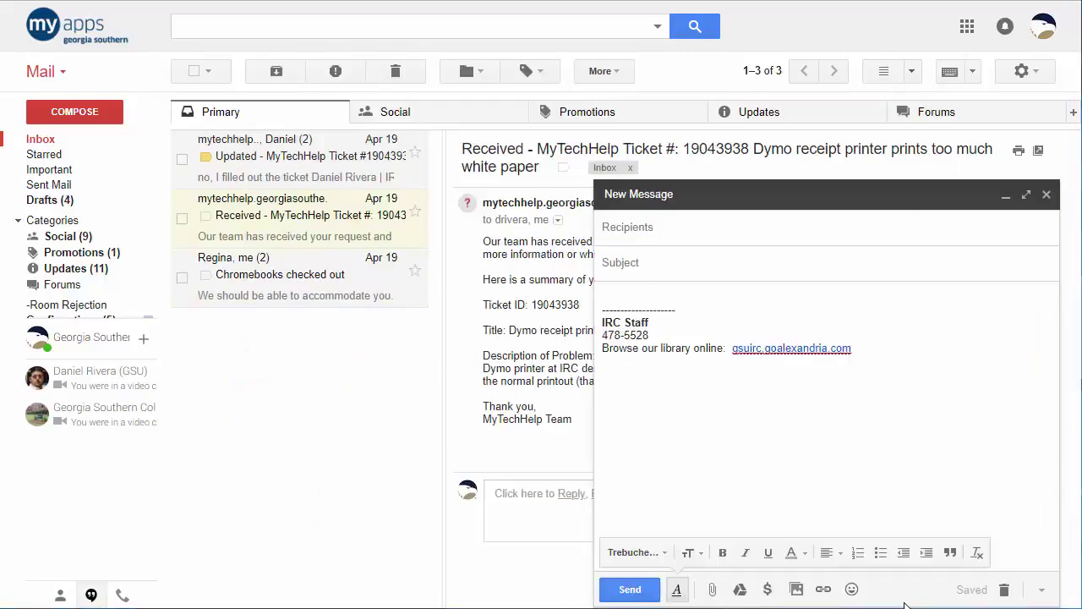
pyautogui.click(638, 264)
pyautogui.write('Lab calendars')
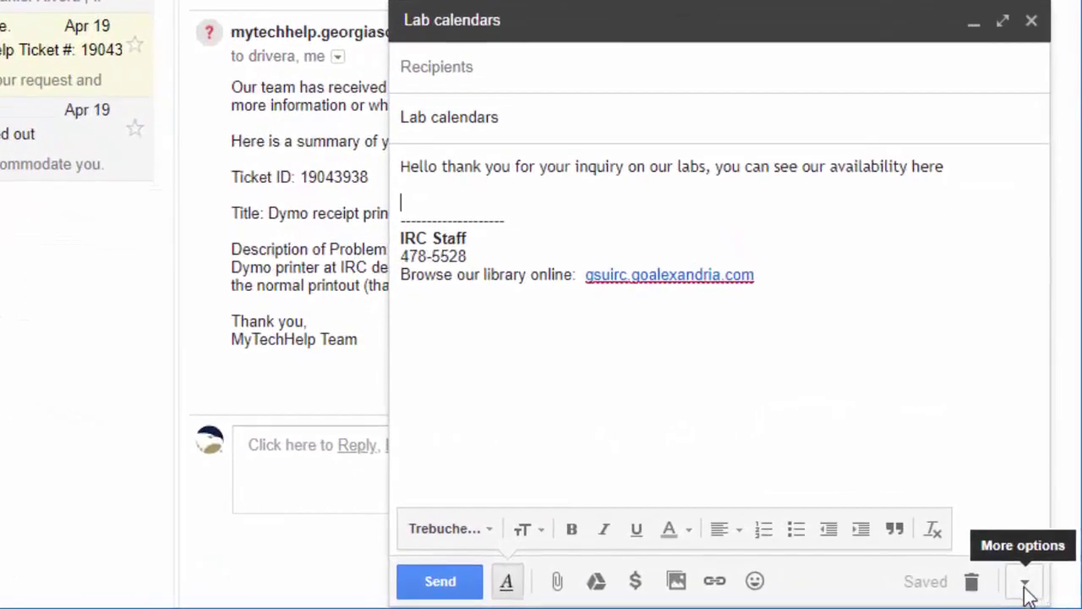
# Insert the Lab Calendar canned response below the opening sentence and highlight the inserted link text.
pyautogui.click(1029, 589)
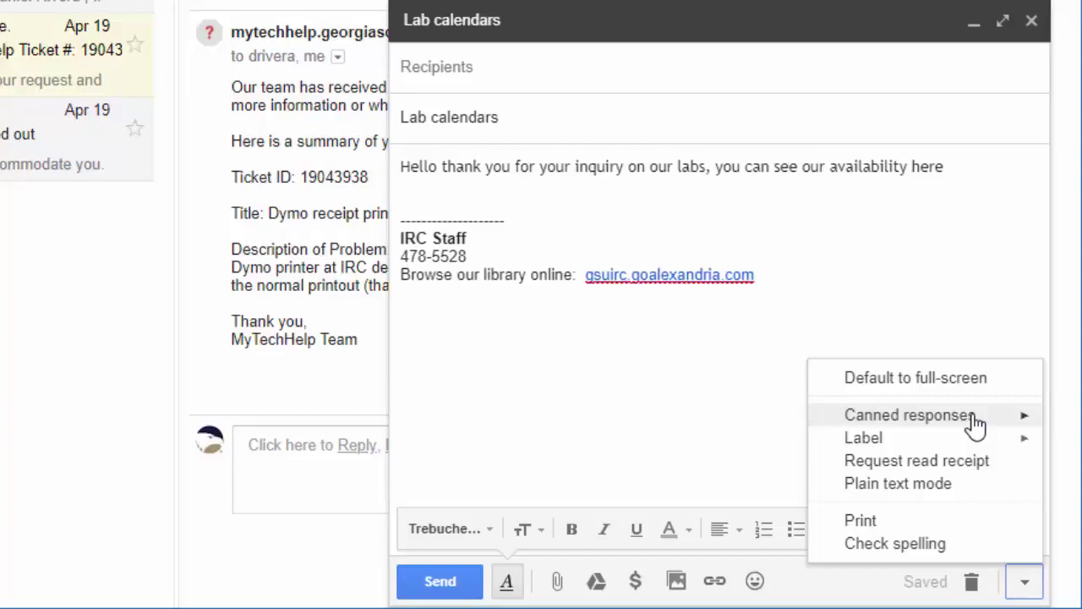
pyautogui.moveTo(972, 425)
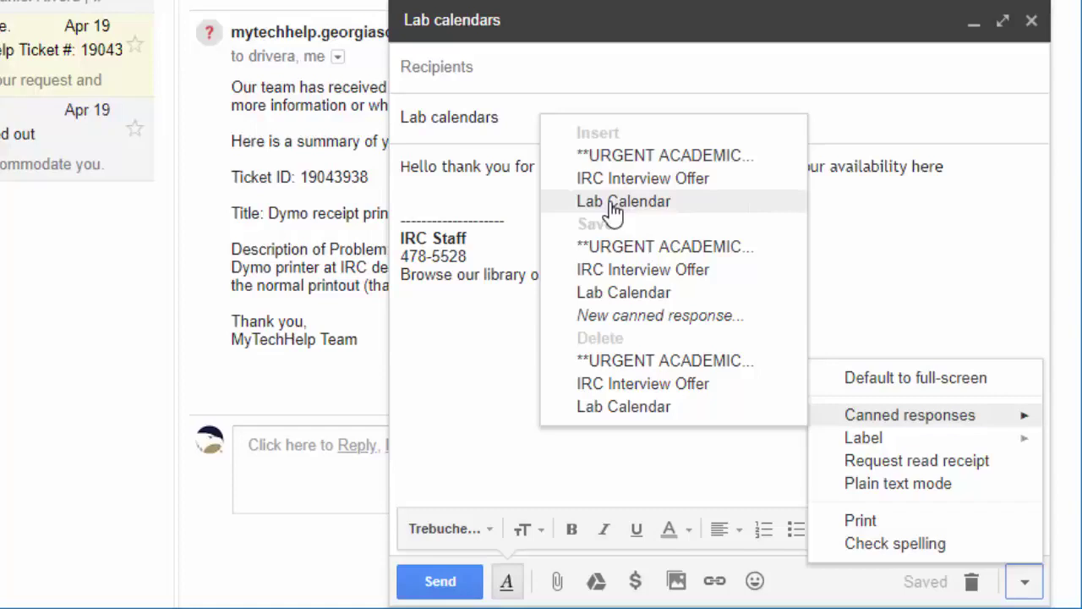
pyautogui.click(613, 203)
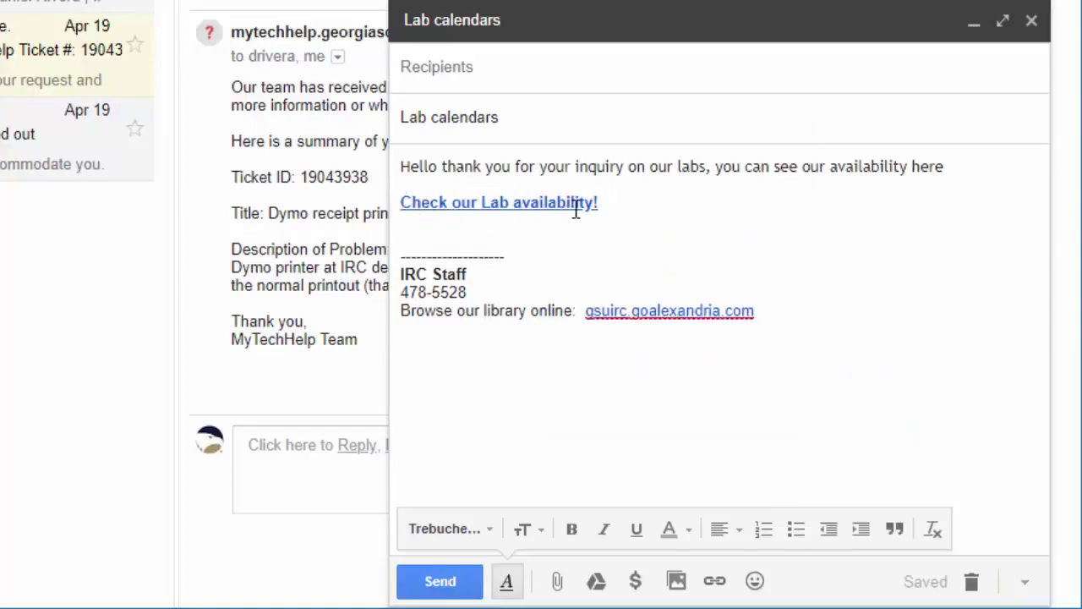
pyautogui.tripleClick(614, 196)
pyautogui.click(595, 237)
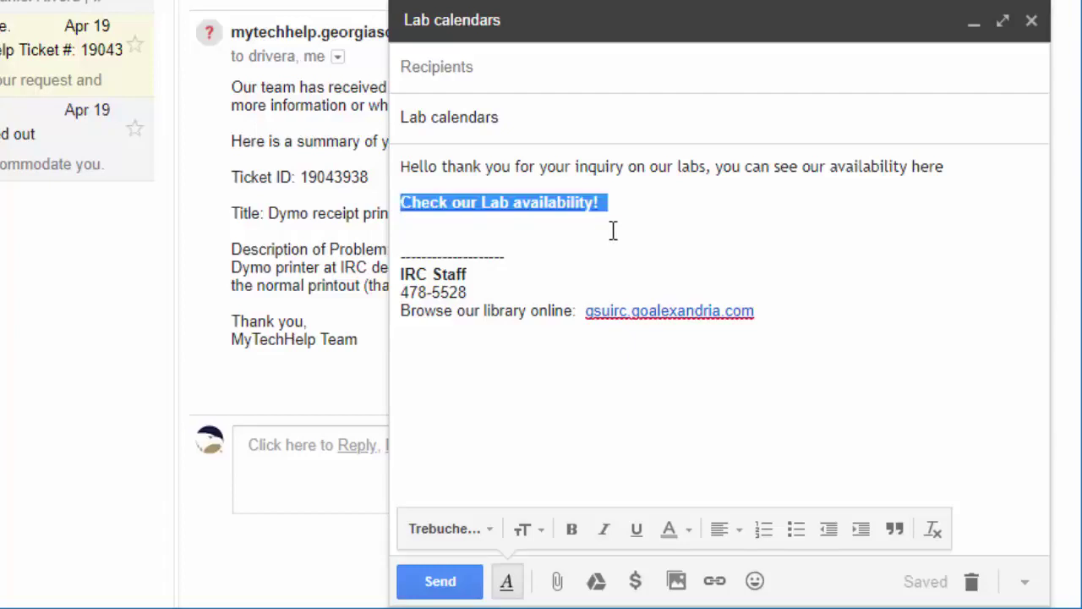
pyautogui.click(613, 229)
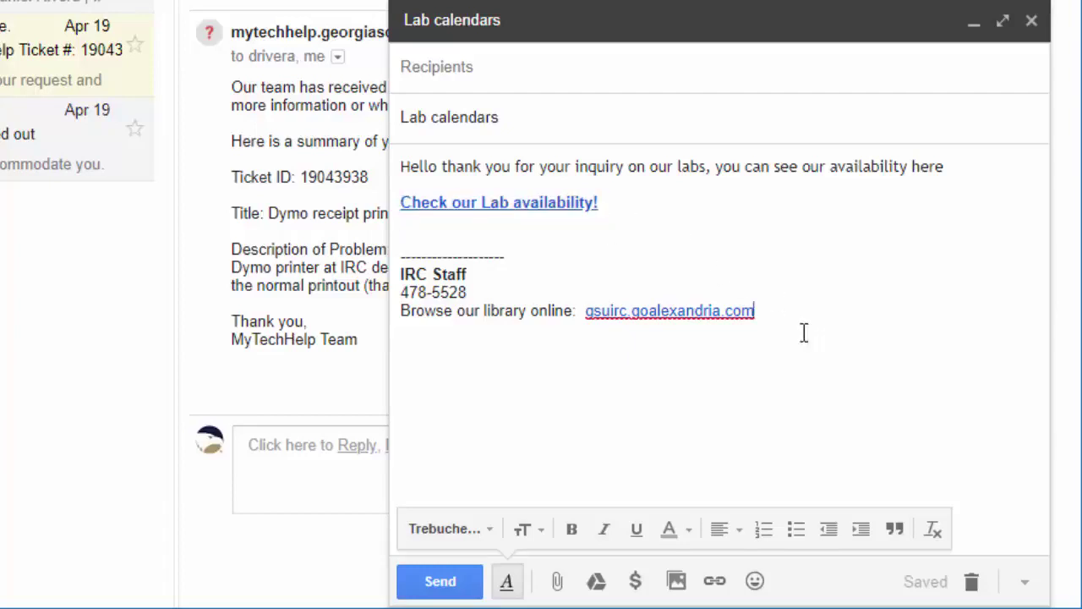
# Clear the entire message body, including the signature, and the subject of the draft.
pyautogui.hotkey('ctrl', 'a')
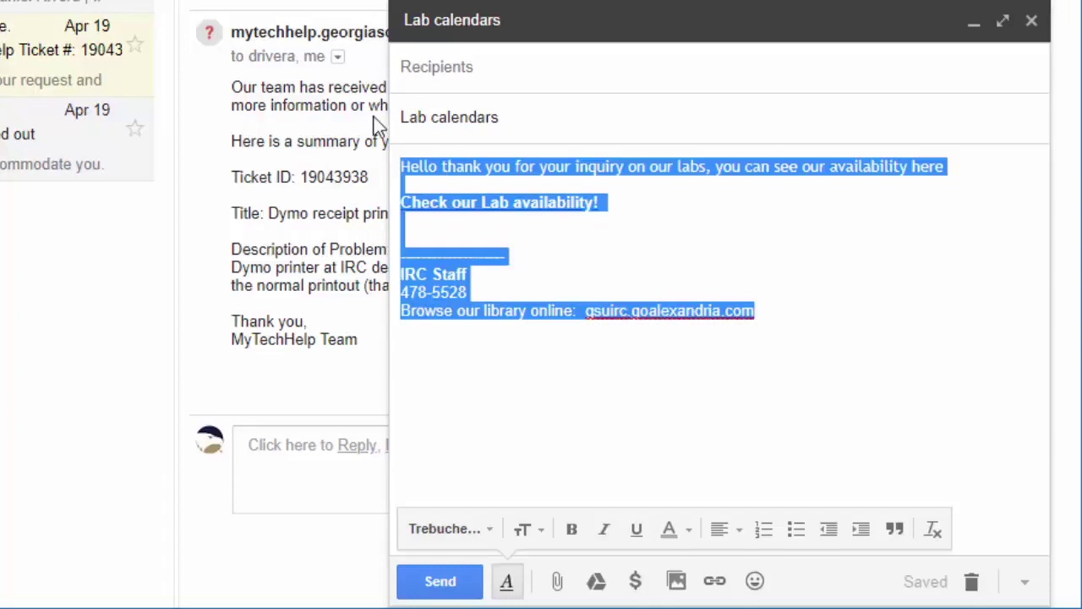
pyautogui.press('BackSpace')
pyautogui.moveTo(503, 118); pyautogui.dragTo(366, 100)
pyautogui.press('BackSpace')
pyautogui.click(466, 187)
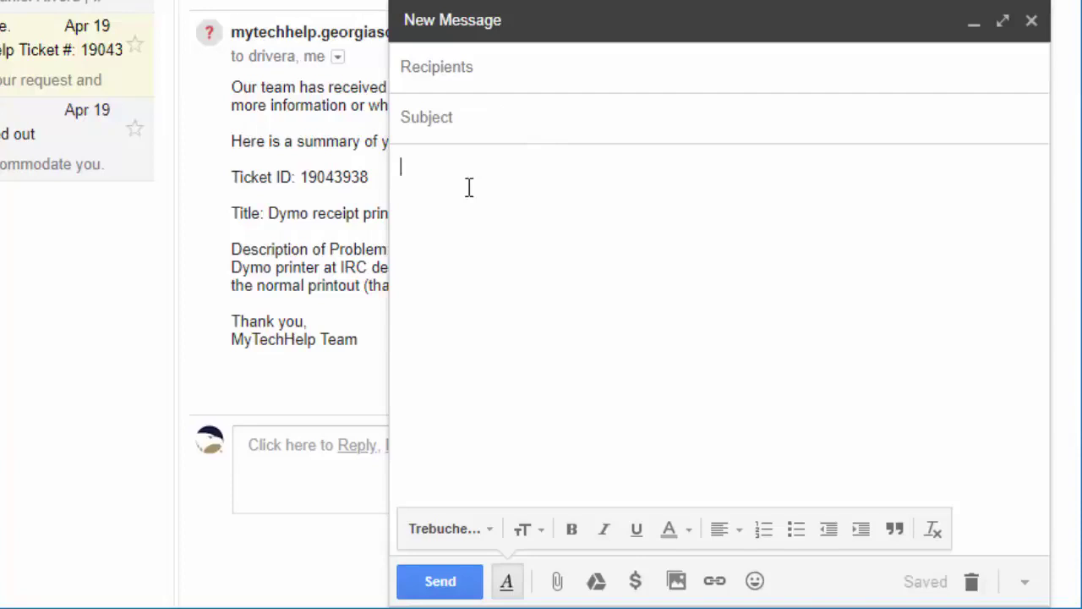
pyautogui.write('Check')
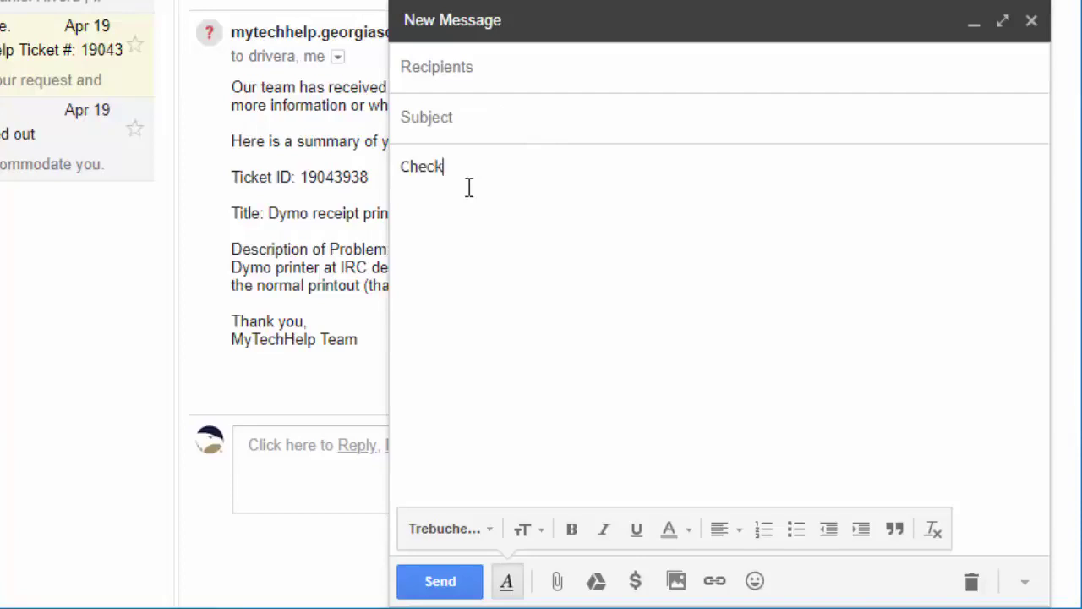
pyautogui.write(' out our reservation options:')
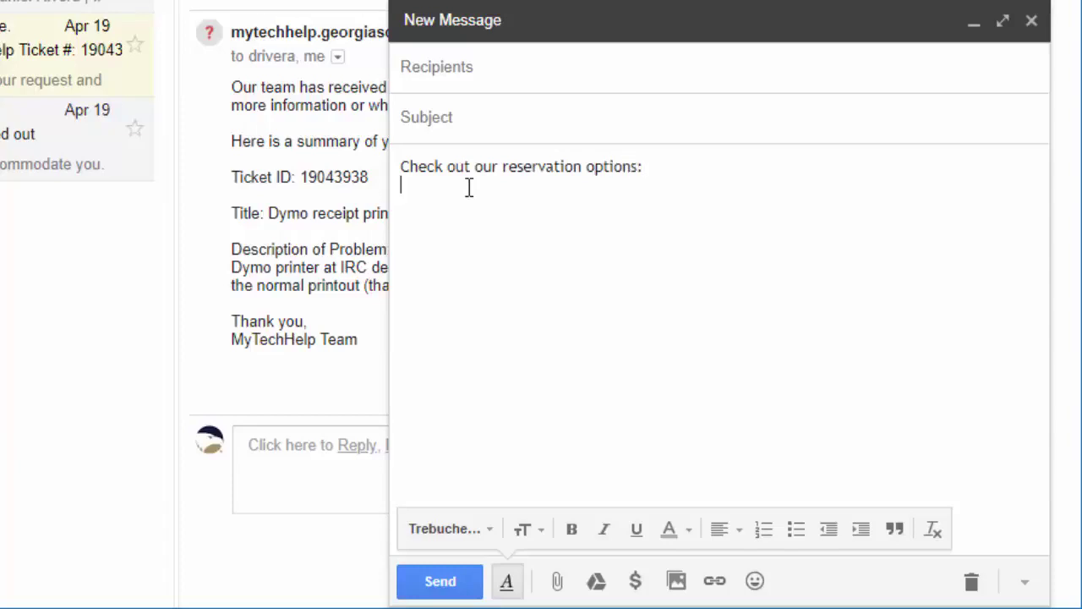
pyautogui.write('https://coe.georgiasouthern.edu/irc/reservations/')
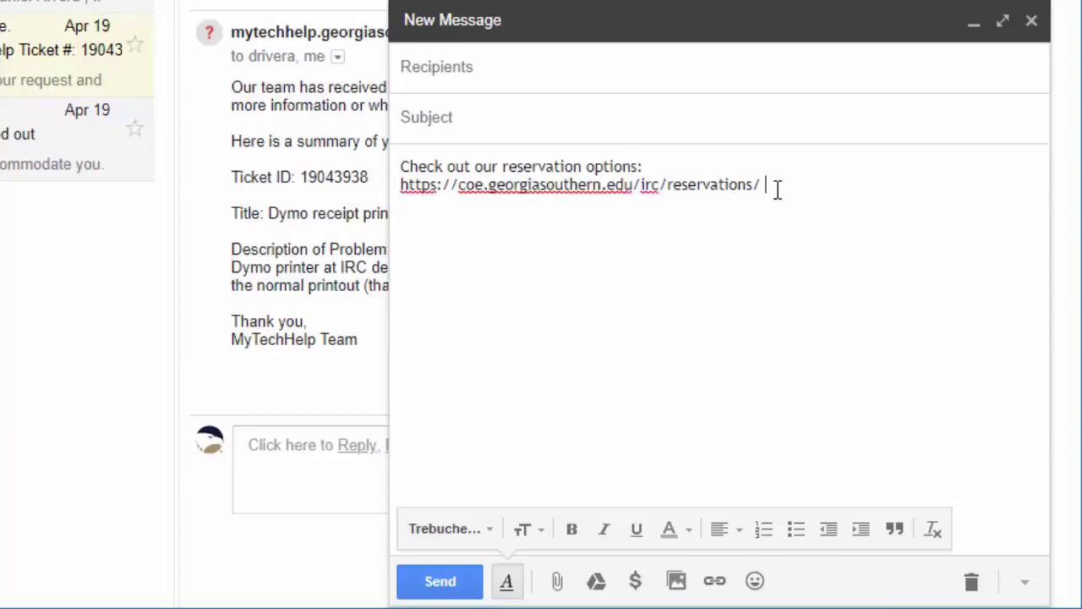
pyautogui.moveTo(763, 187); pyautogui.dragTo(430, 162)
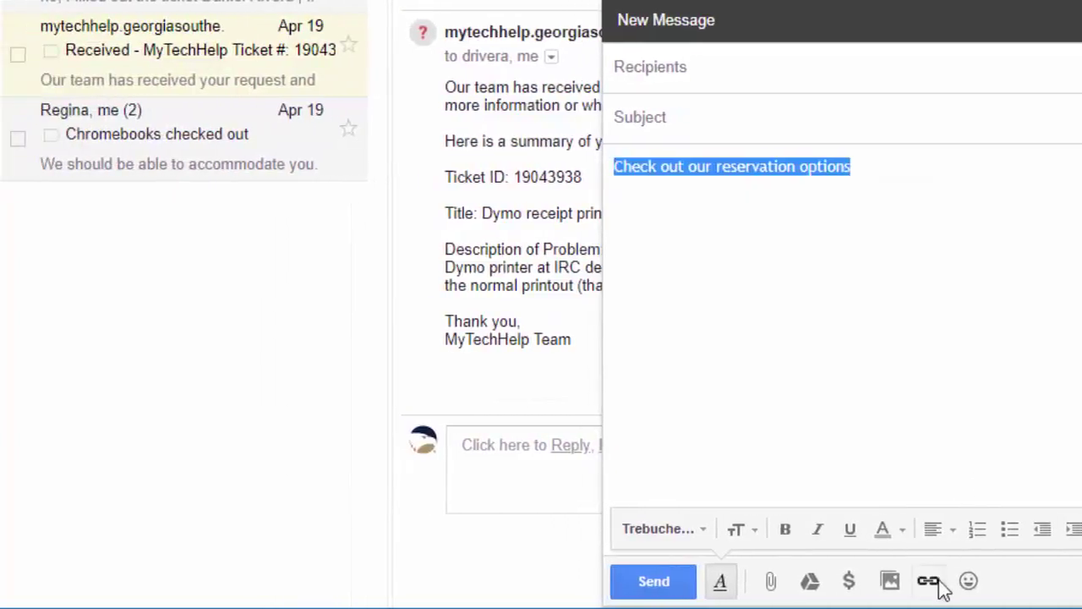
pyautogui.click(714, 581)
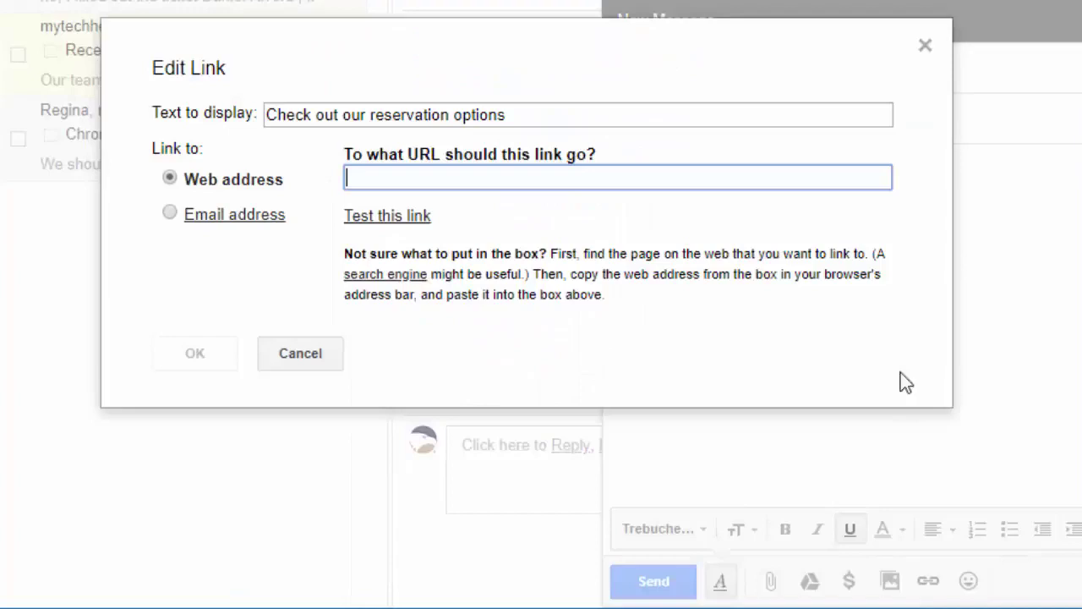
pyautogui.write('https://coe.georgiasouthern.edu/irc/reservations/')
pyautogui.click(194, 355)
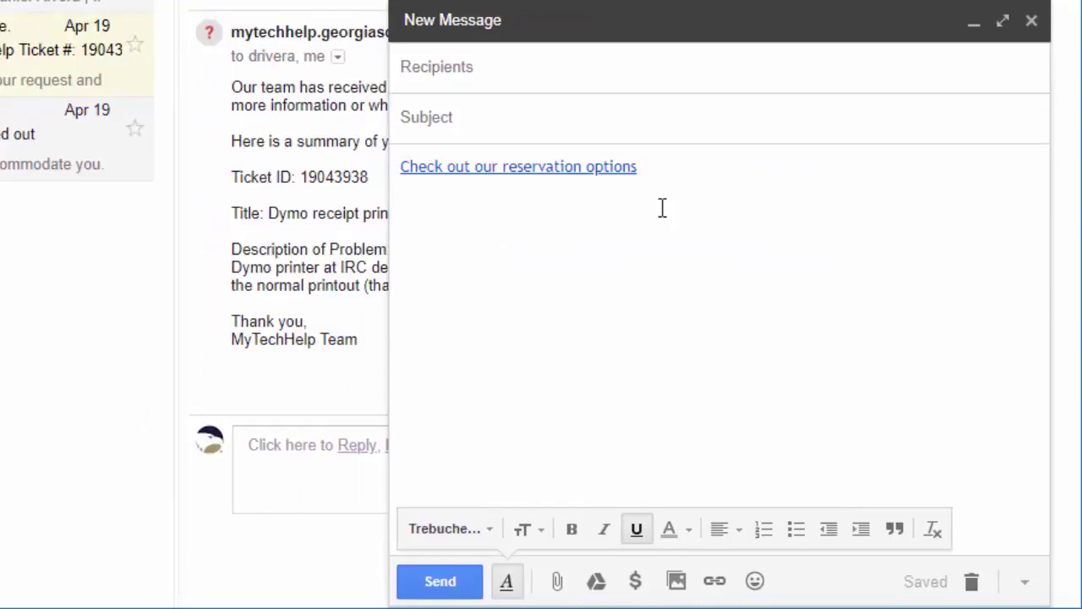
# Save the linked reservation message as a new canned response named "reservations link" and discard the draft.
pyautogui.click(1025, 589)
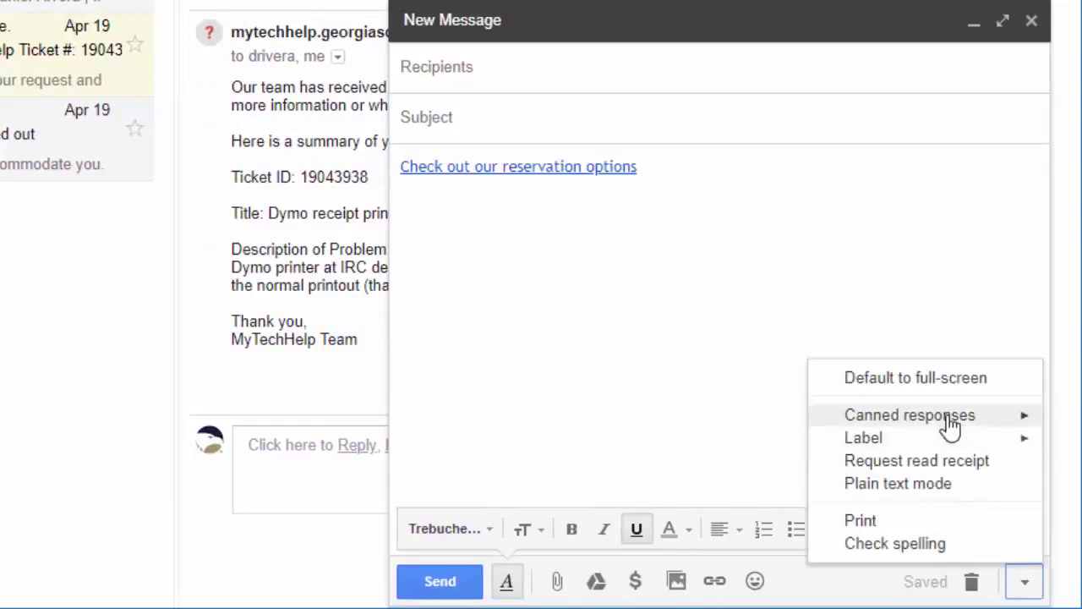
pyautogui.moveTo(951, 427)
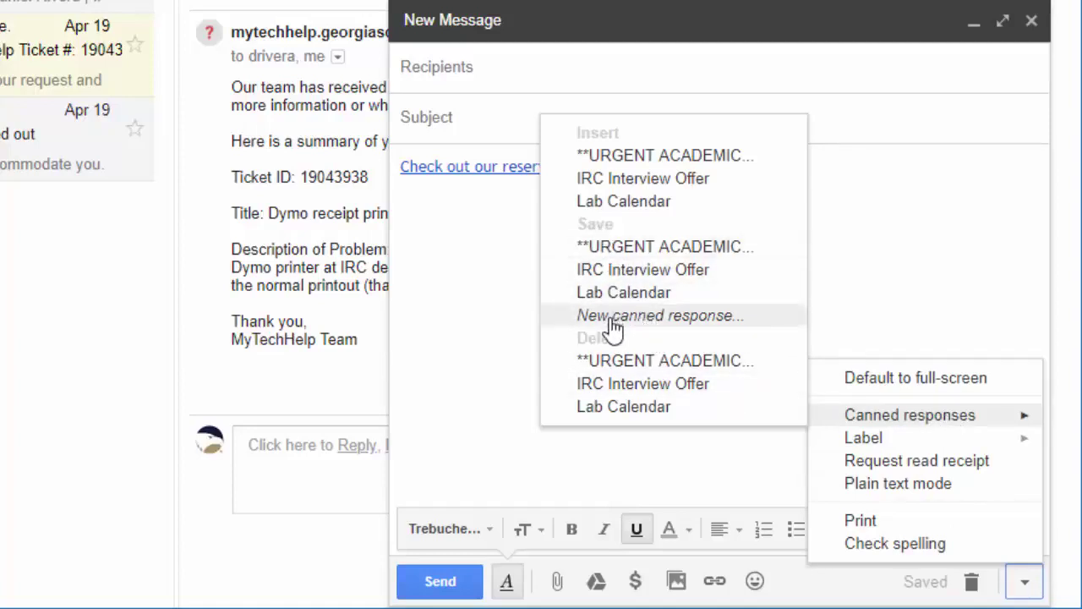
pyautogui.click(684, 324)
pyautogui.write('reservations link')
pyautogui.click(599, 80)
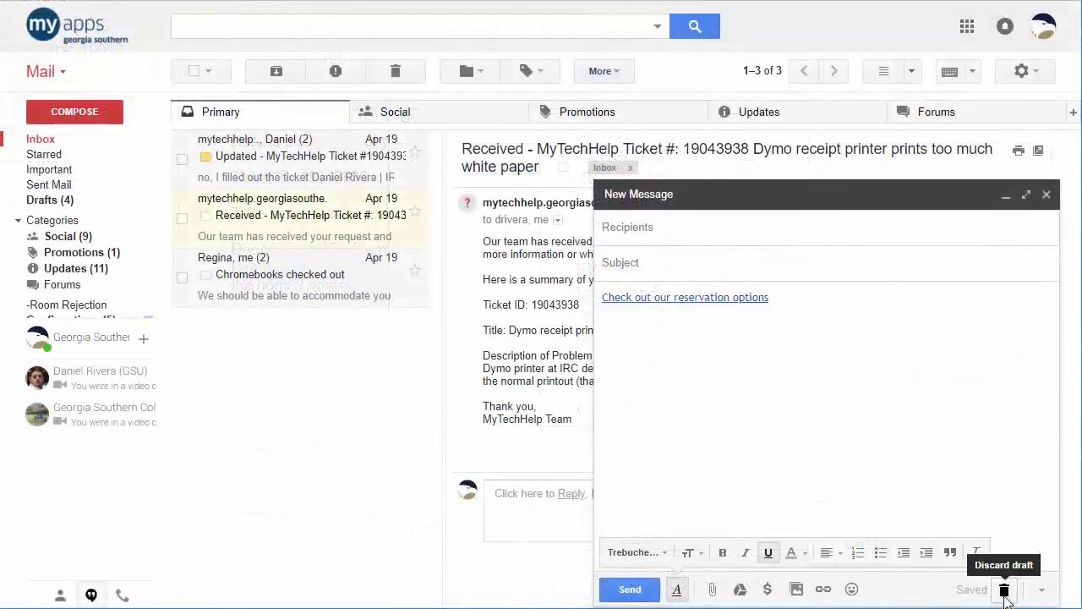
pyautogui.click(1005, 592)
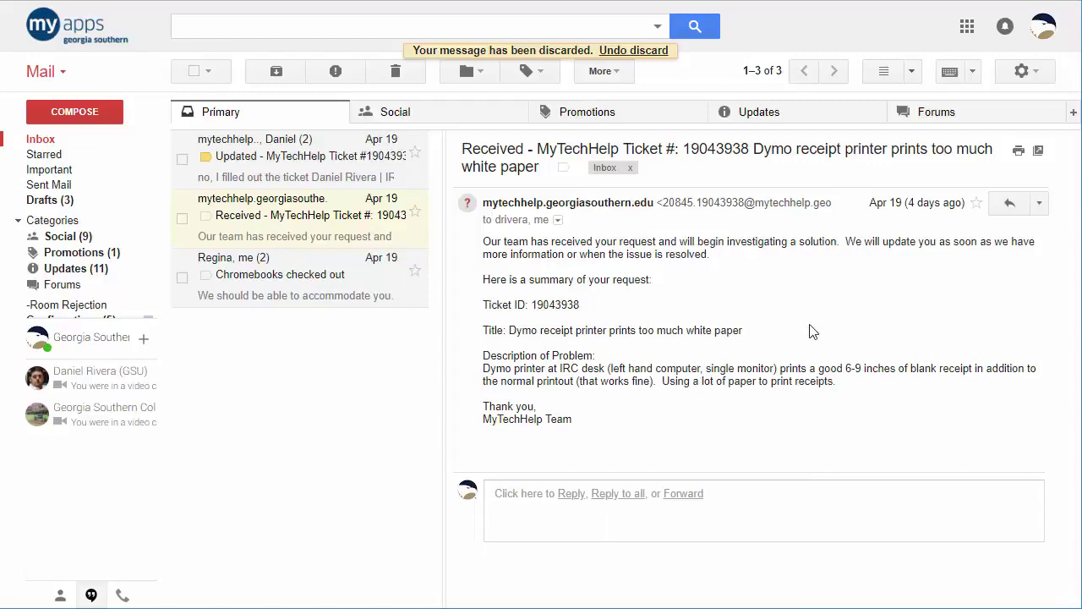
# Start a reply to the MyTechHelp ticket email with the placeholder lines "sfdasfdj sfdajkasfd" and "sfdasfjdk kasfj".
pyautogui.click(775, 517)
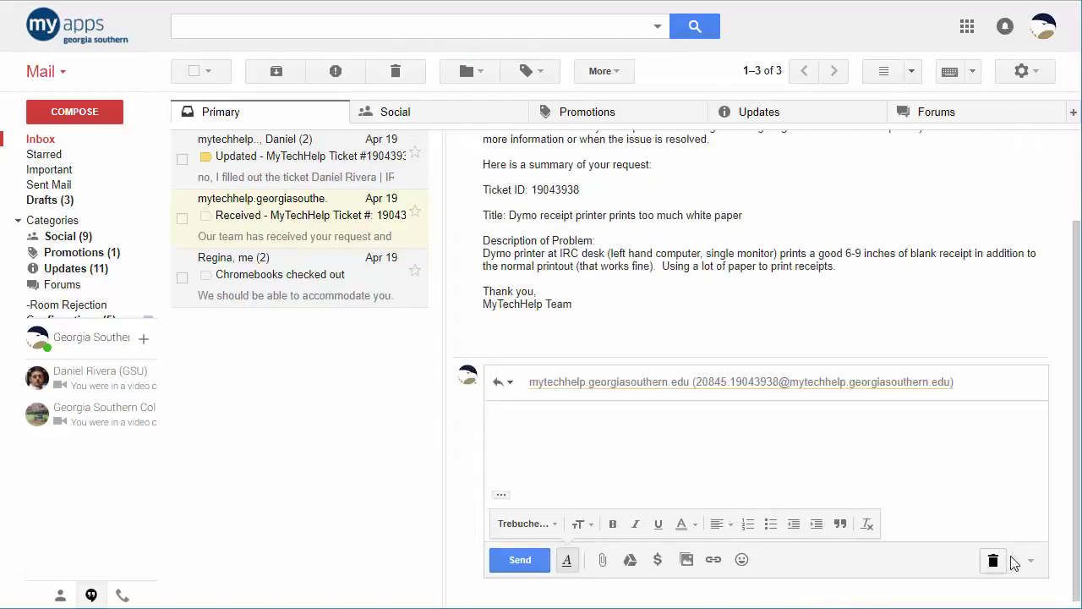
pyautogui.write('sfdasfdj sfdajkasfd')
pyautogui.press('Return')
pyautogui.write('sfdasfjdk kasfj')
pyautogui.press('Return')
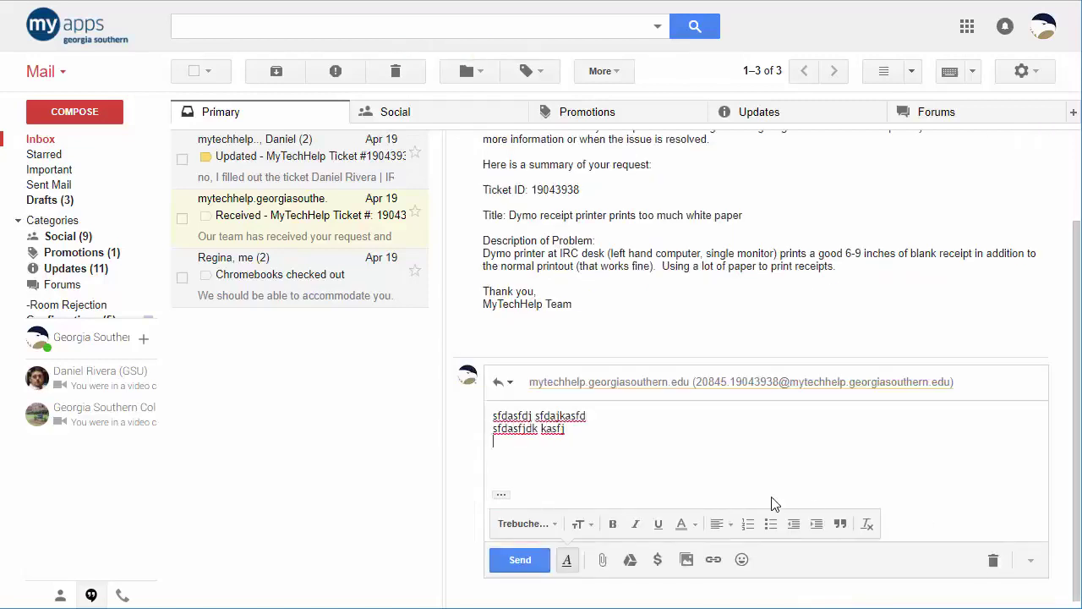
# Insert the reservations link canned response below the placeholder text and add the lines "sdjsfdk jsfd as", "assa" and "s" beneath it.
pyautogui.click(1031, 559)
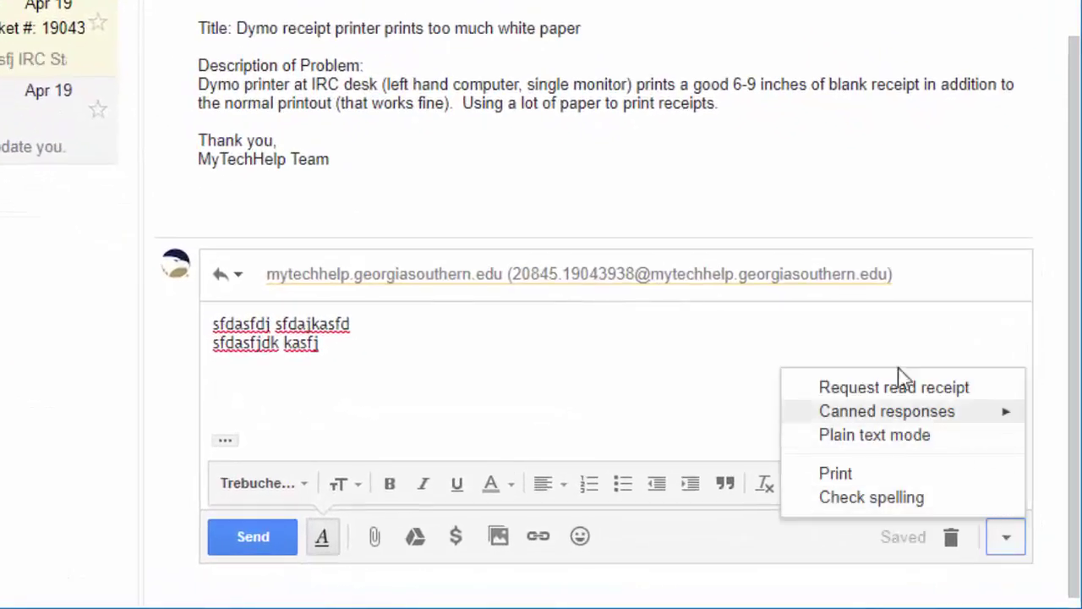
pyautogui.moveTo(884, 410)
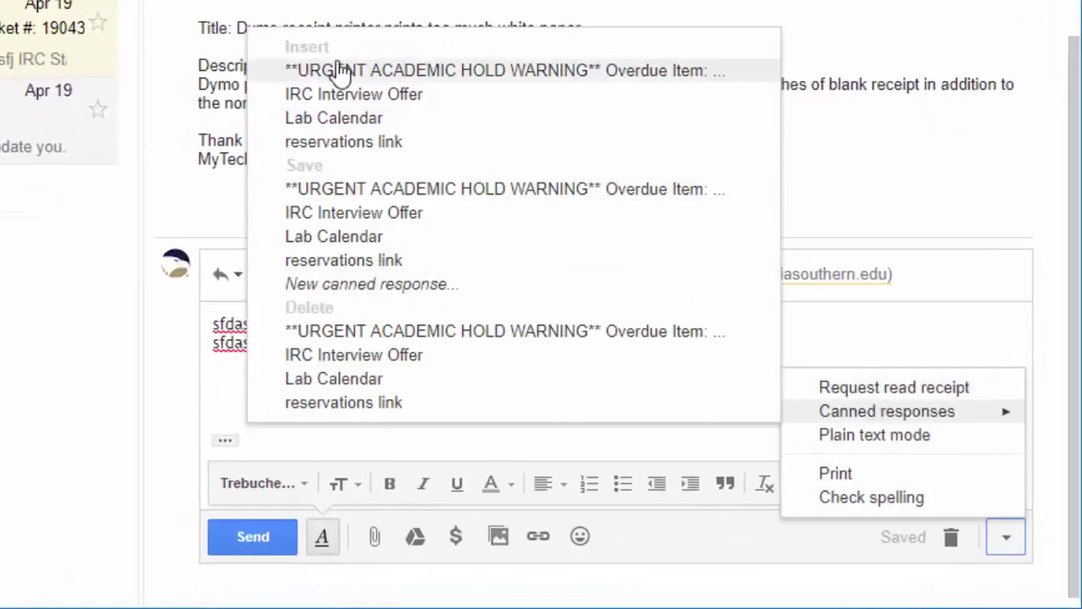
pyautogui.click(339, 141)
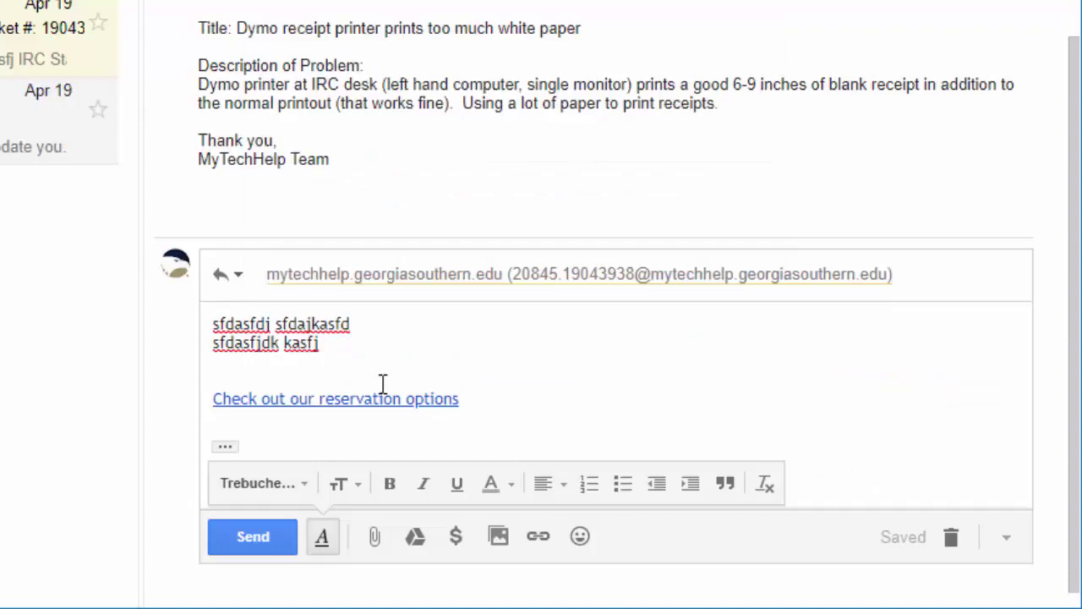
pyautogui.write('sdjsfdk jsfd as')
pyautogui.press('Return')
pyautogui.write('assa')
pyautogui.press('Return')
pyautogui.write('s')
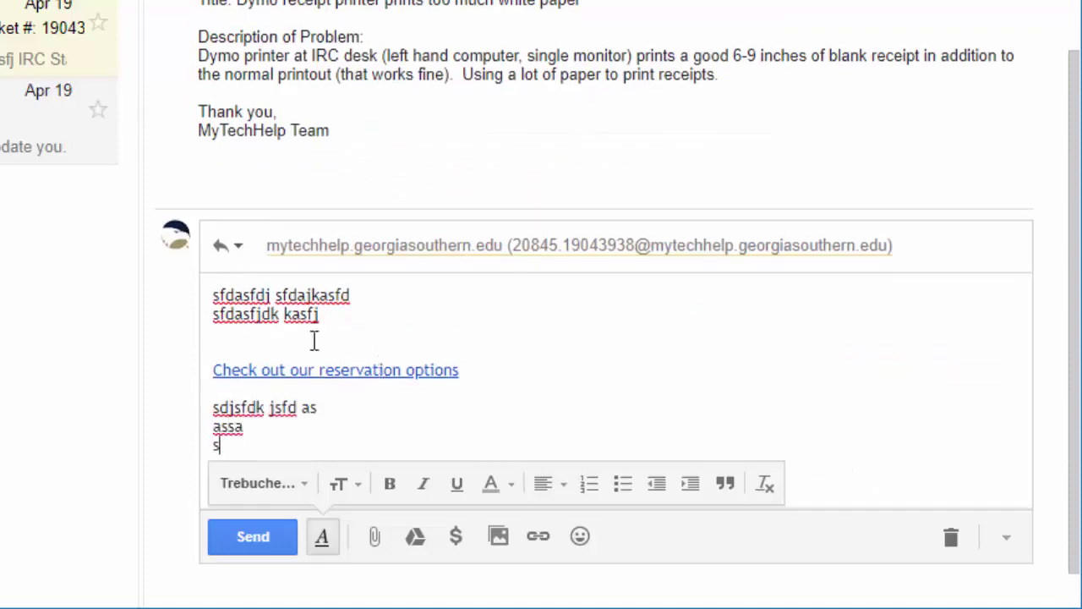
# Discard the reply draft and start a fresh reply to the MyTechHelp ticket email.
pyautogui.click(388, 336)
pyautogui.click(950, 536)
pyautogui.click(760, 461)
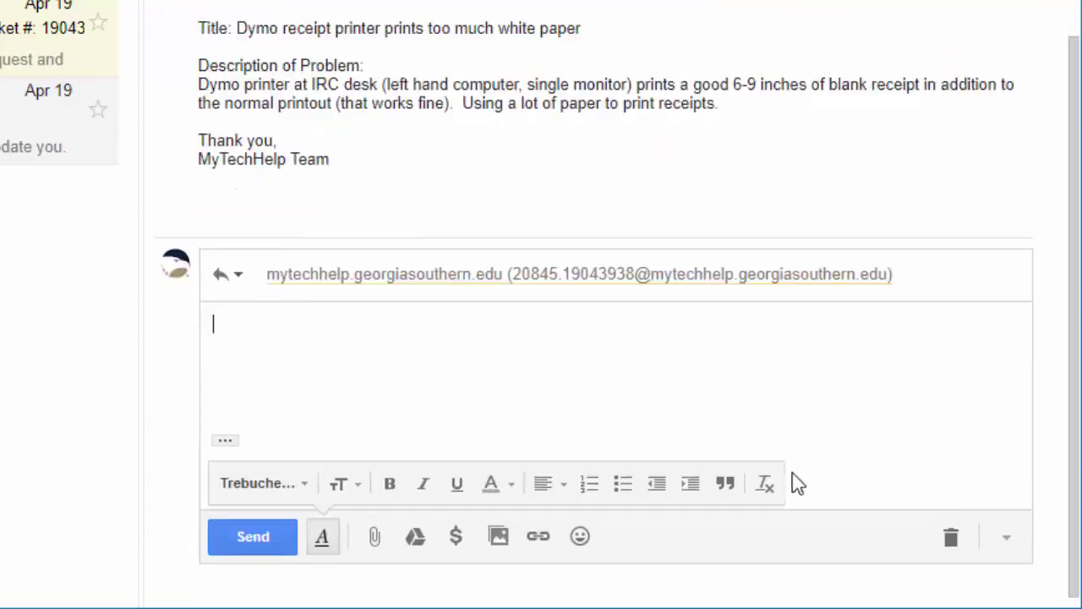
# Insert the IRC Interview Offer canned response into the empty reply and place the cursor after its closing sentence.
pyautogui.click(1004, 535)
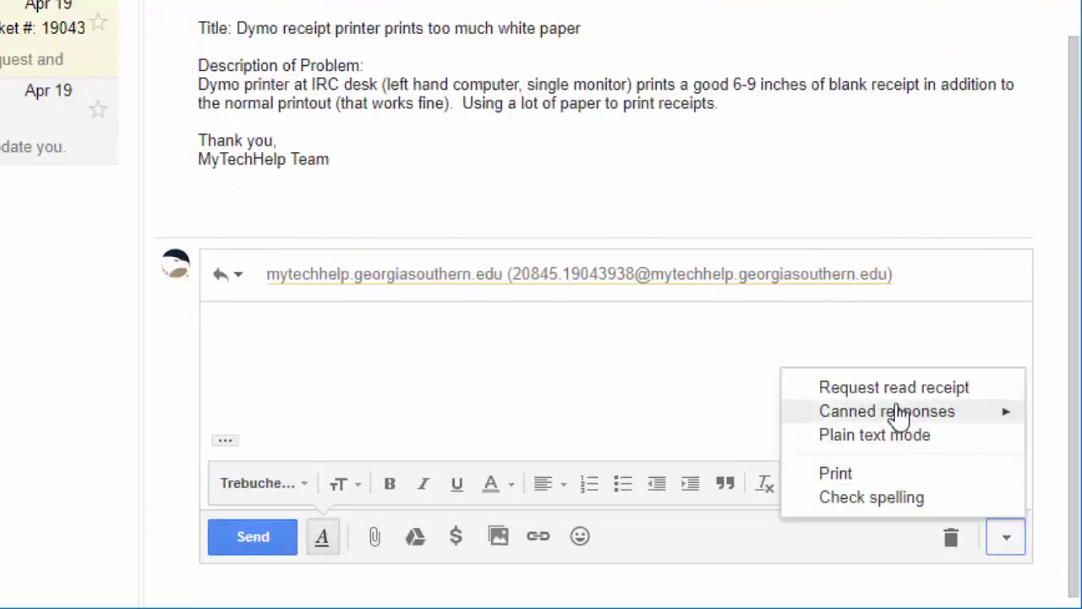
pyautogui.moveTo(884, 425)
pyautogui.click(385, 94)
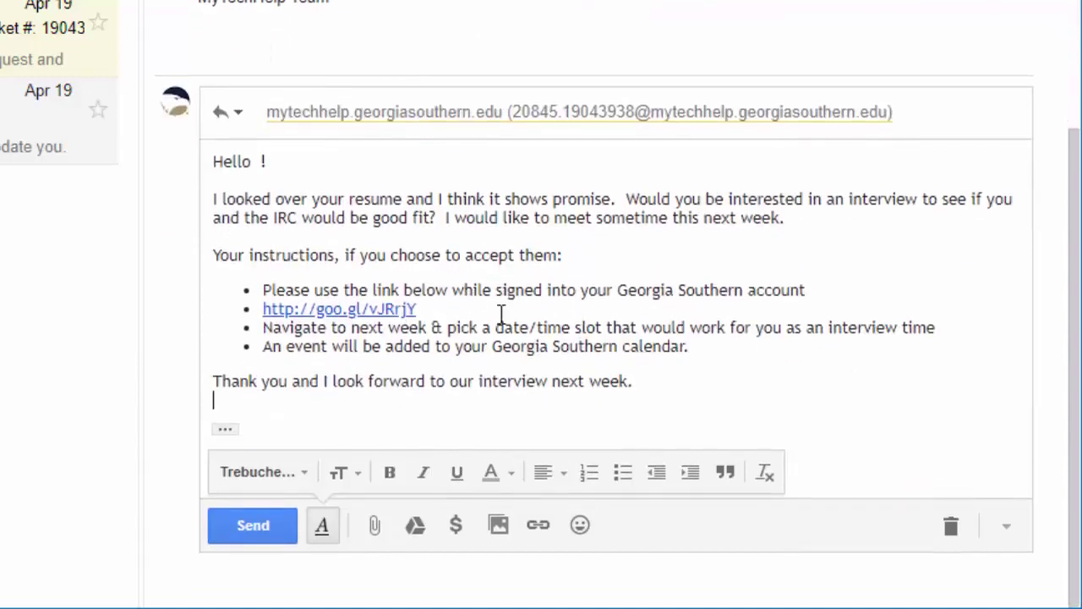
pyautogui.click(594, 346)
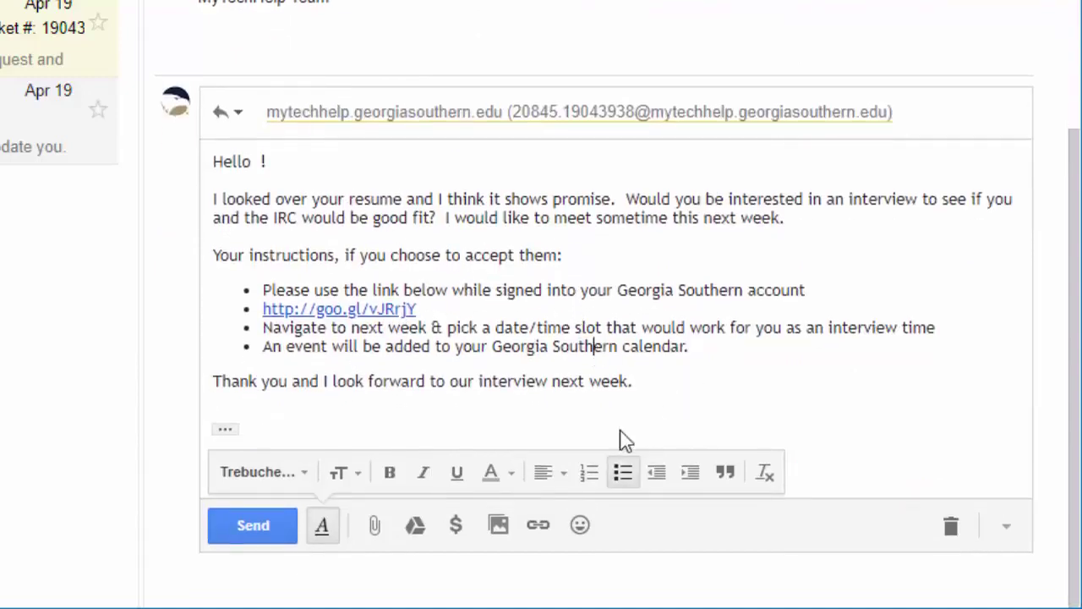
pyautogui.click(700, 381)
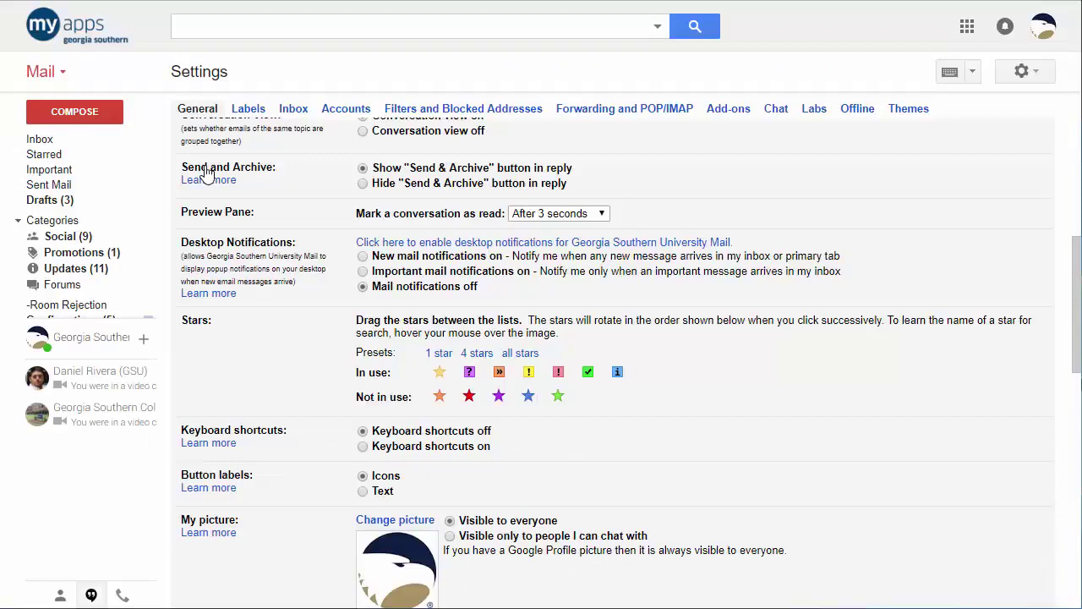